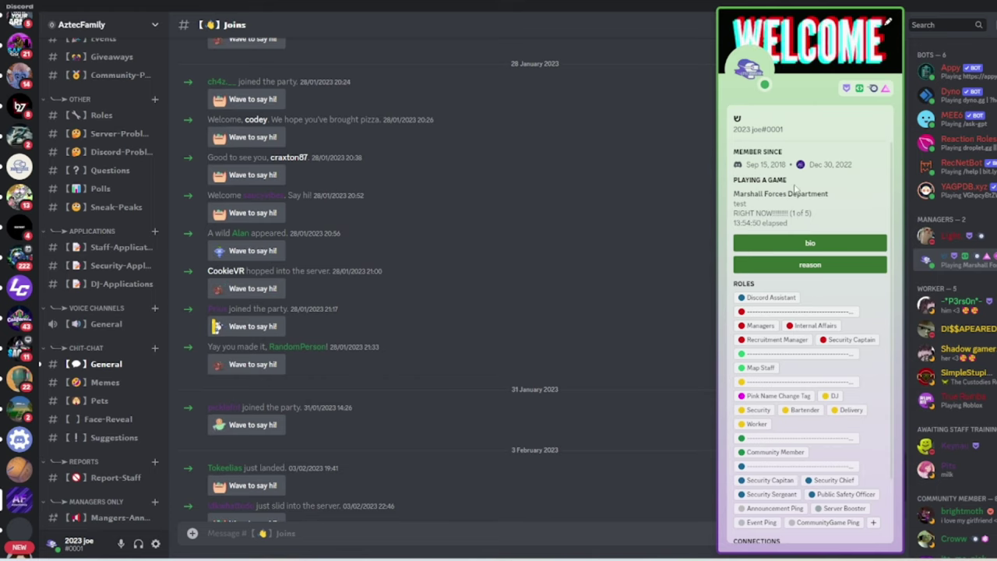
pyautogui.press('Escape')
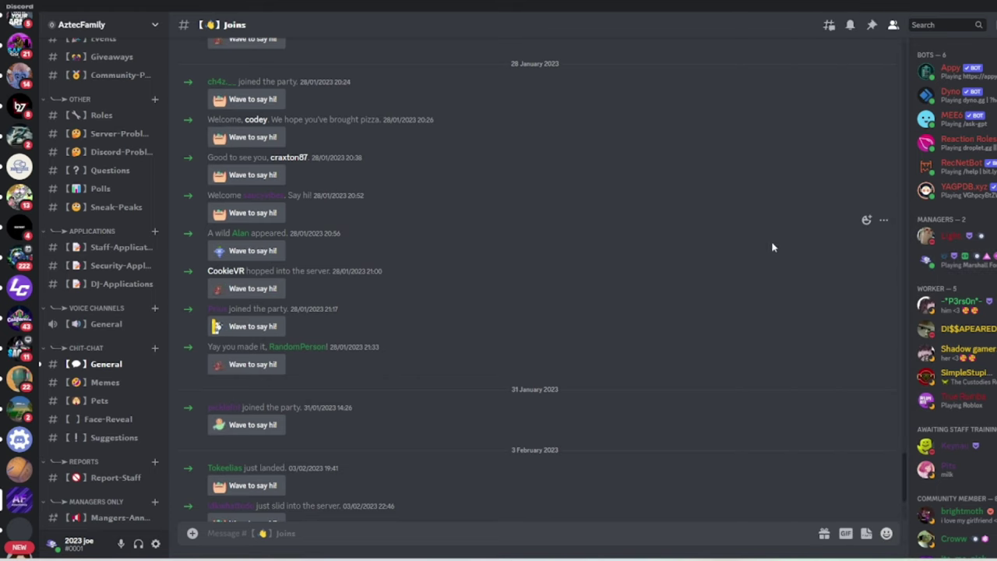
pyautogui.scroll(3, 301, 211)
pyautogui.scroll(-2, 303, 207)
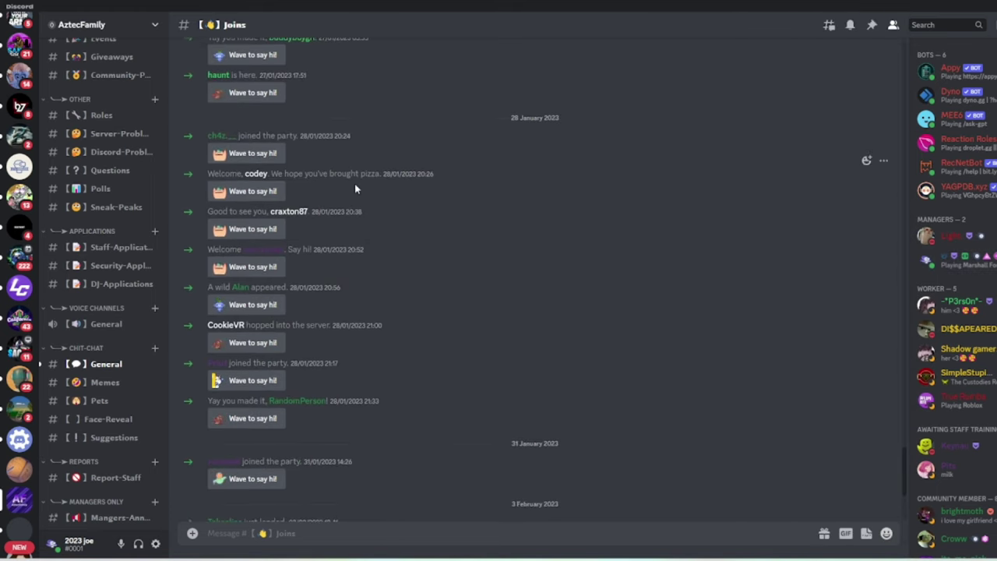
# Switch to Microsoft Edge and download the installer version of CustomRP from customrp.xyz.
pyautogui.moveTo(690, 556)
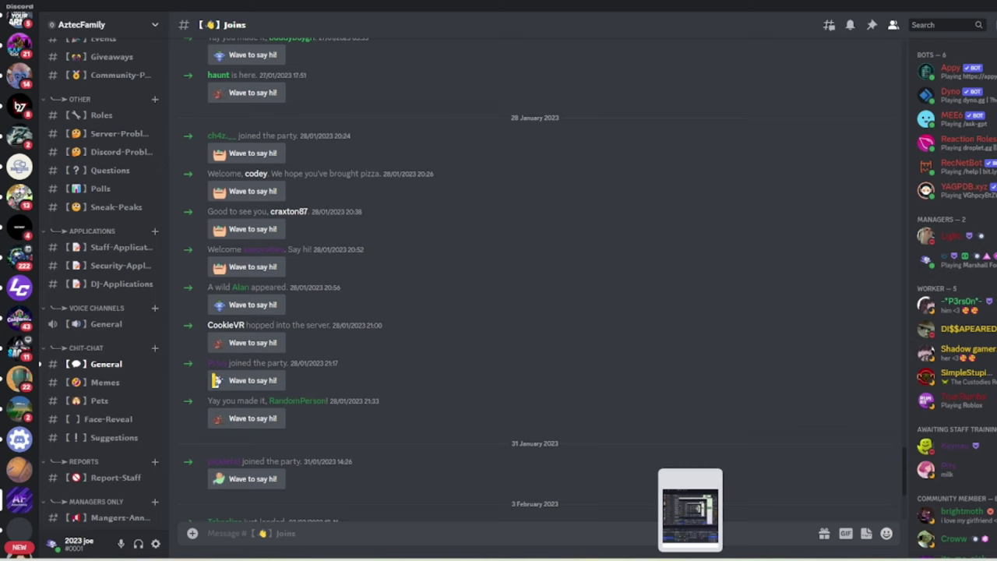
pyautogui.click(690, 510)
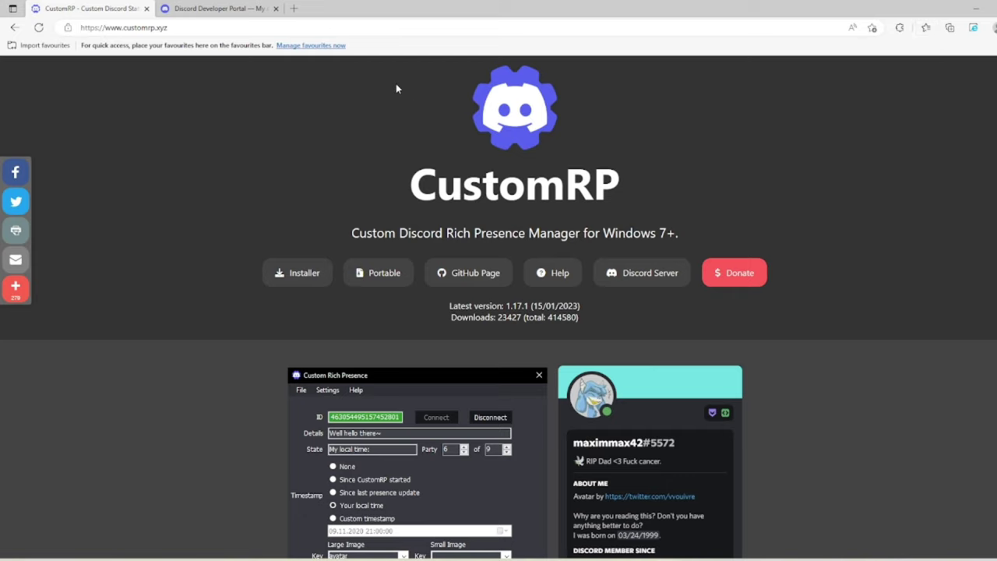
pyautogui.scroll(-2, 522, 311)
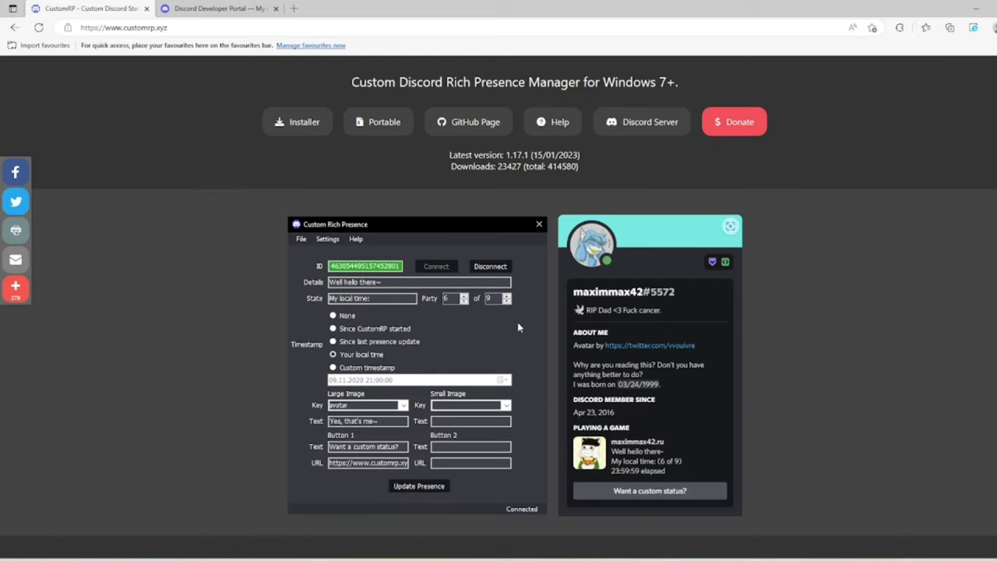
pyautogui.scroll(2, 516, 327)
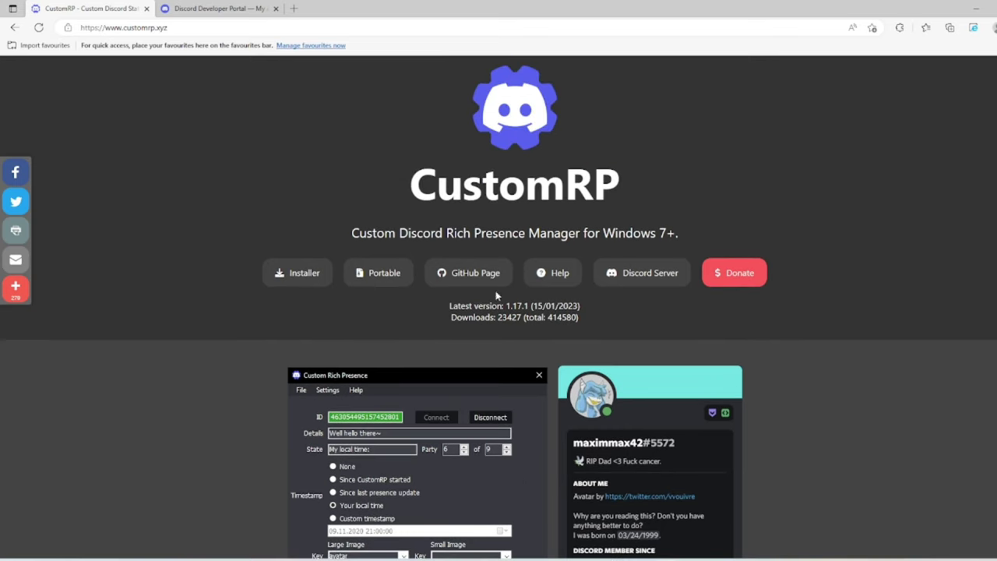
pyautogui.click(304, 281)
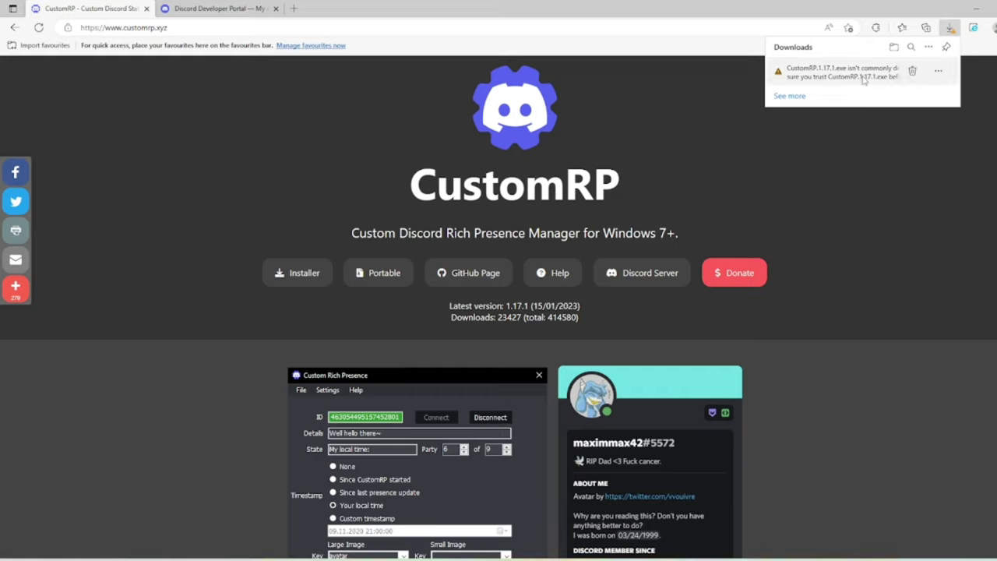
# Keep the flagged CustomRP.1.17.1.exe download despite the browser's safety warning.
pyautogui.click(941, 71)
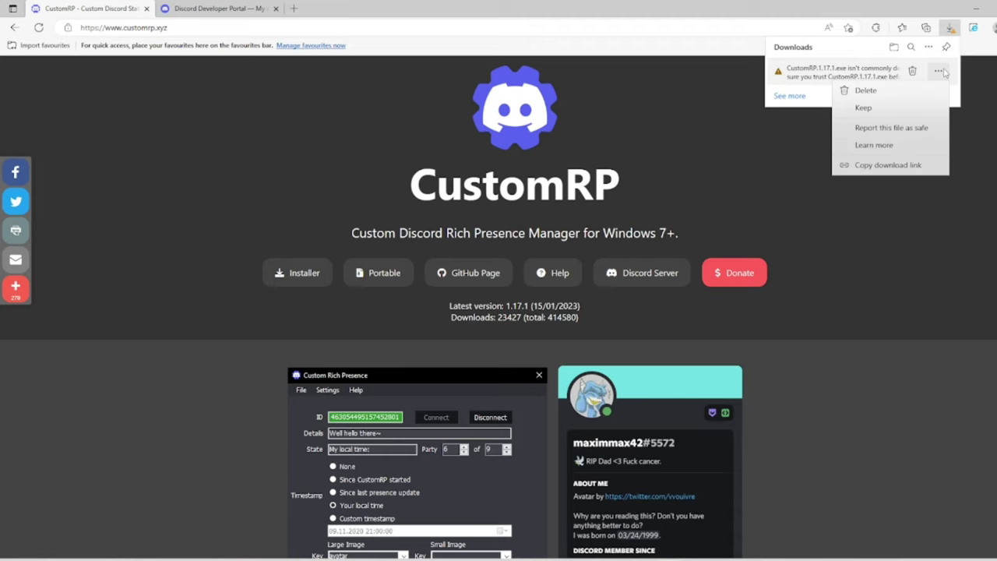
pyautogui.click(898, 115)
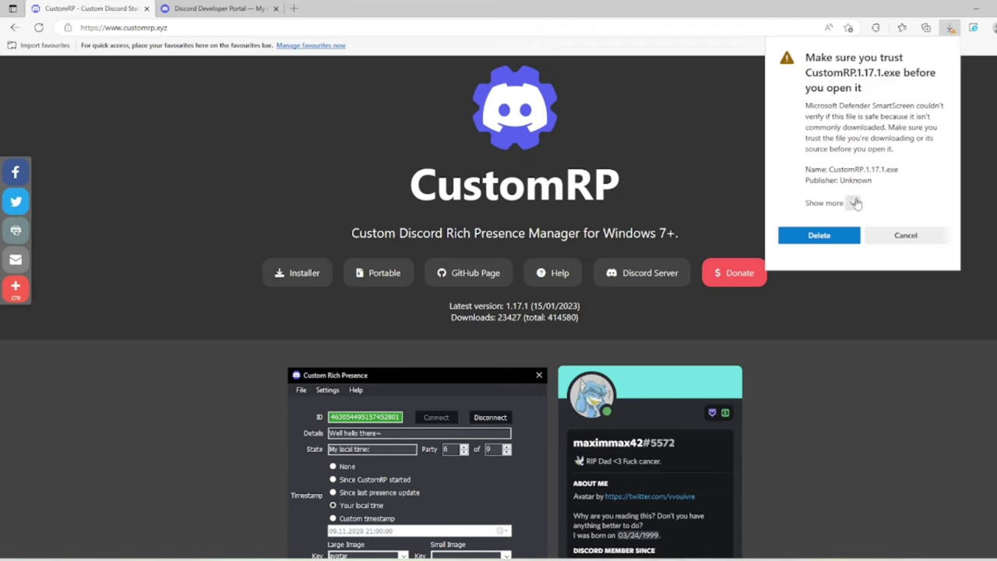
pyautogui.click(849, 201)
pyautogui.click(830, 227)
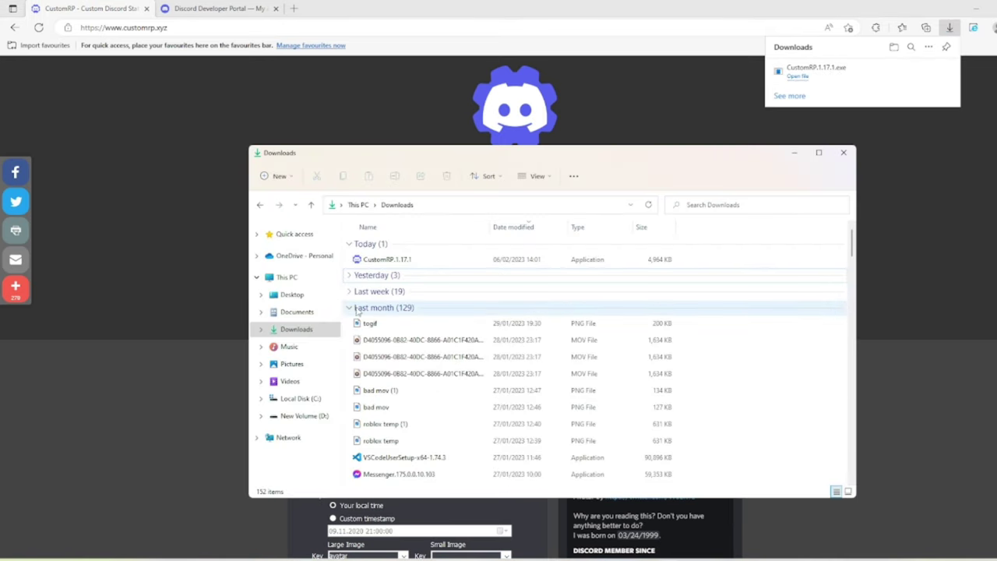
# Collapse the last month's files in the Downloads folder and launch the CustomRP.1.17.1 setup in English.
pyautogui.click(377, 308)
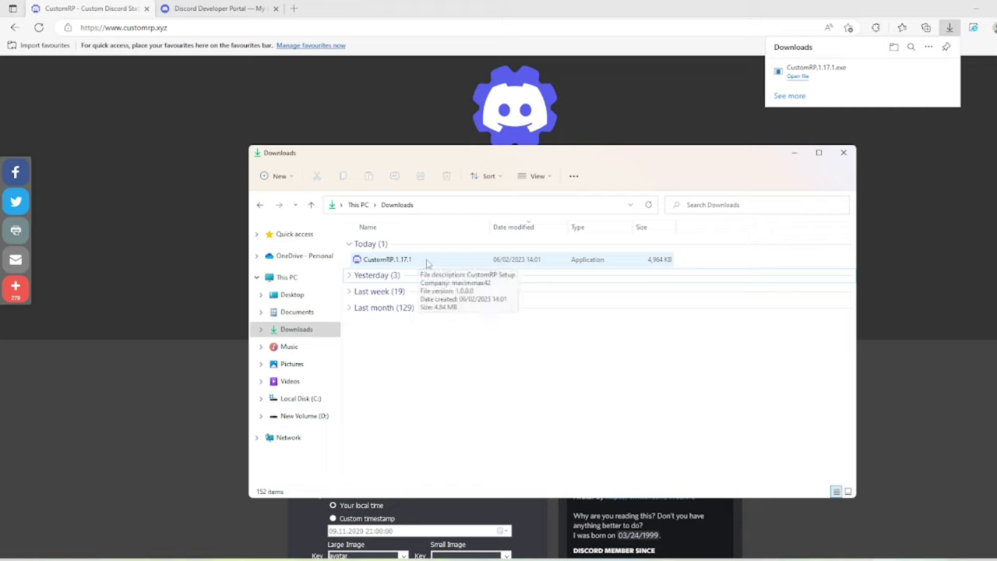
pyautogui.doubleClick(426, 263)
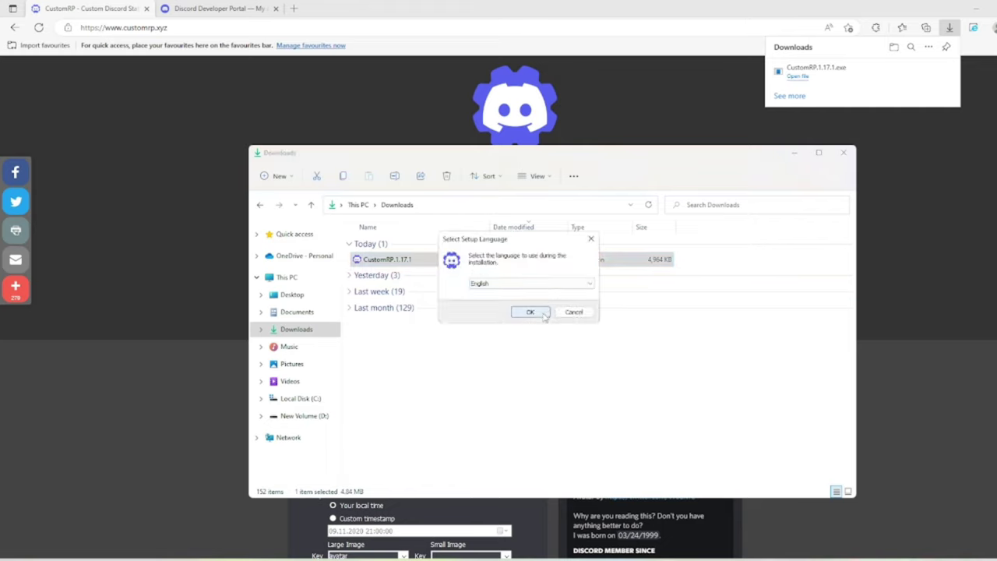
pyautogui.click(543, 314)
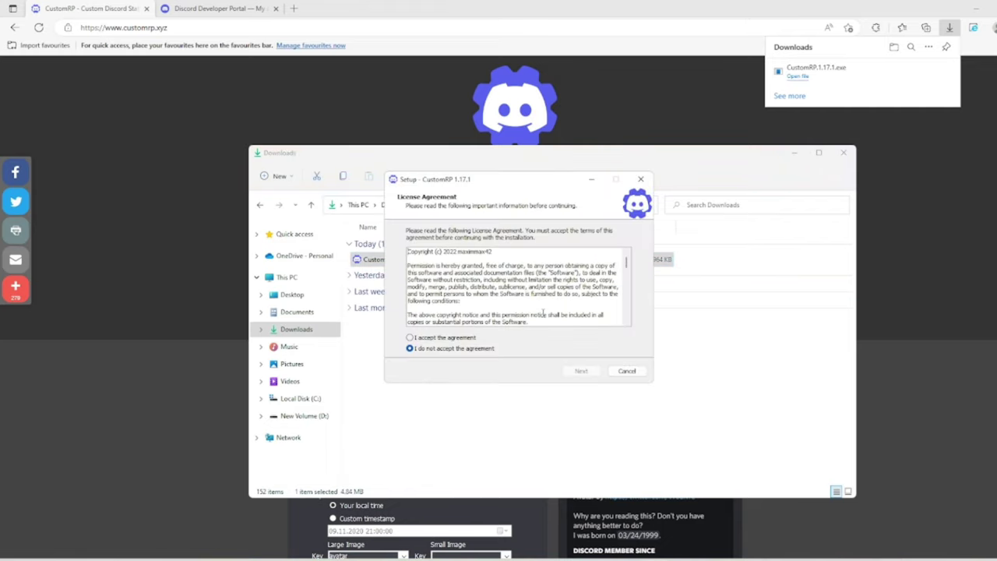
# Accept the CustomRP license agreement and install it with a desktop shortcut, letting setup automatically close running applications.
pyautogui.click(409, 338)
pyautogui.click(580, 370)
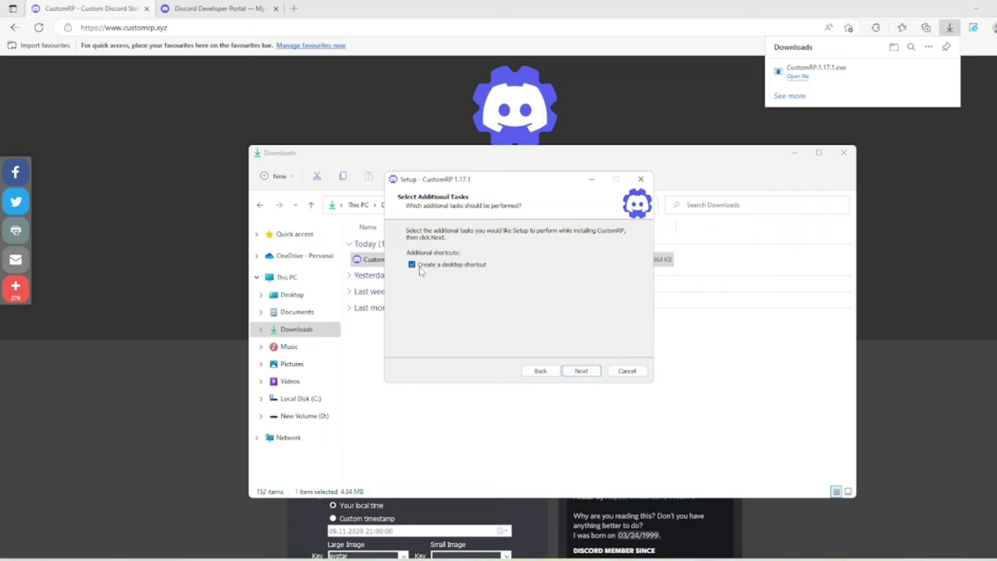
pyautogui.click(581, 371)
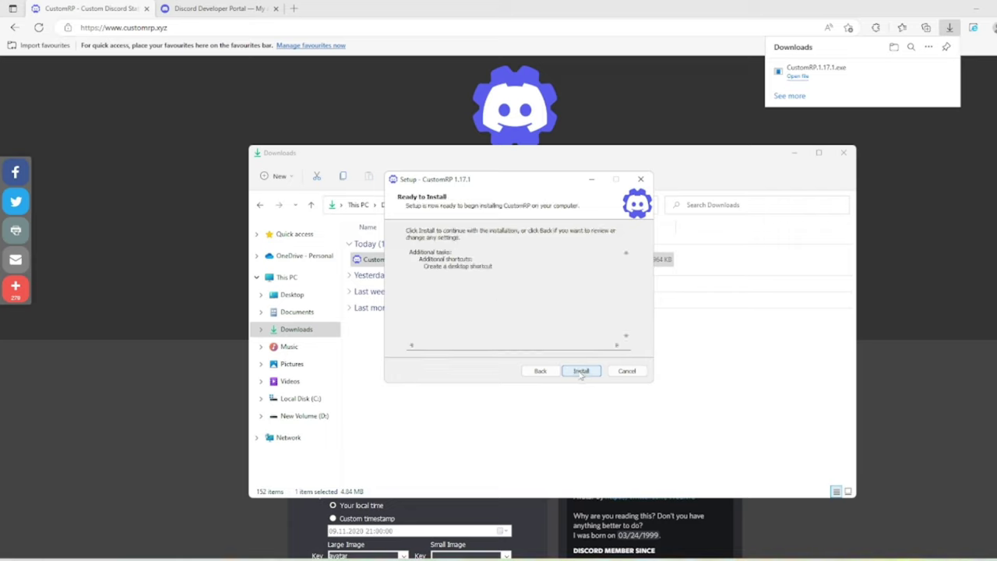
pyautogui.click(591, 372)
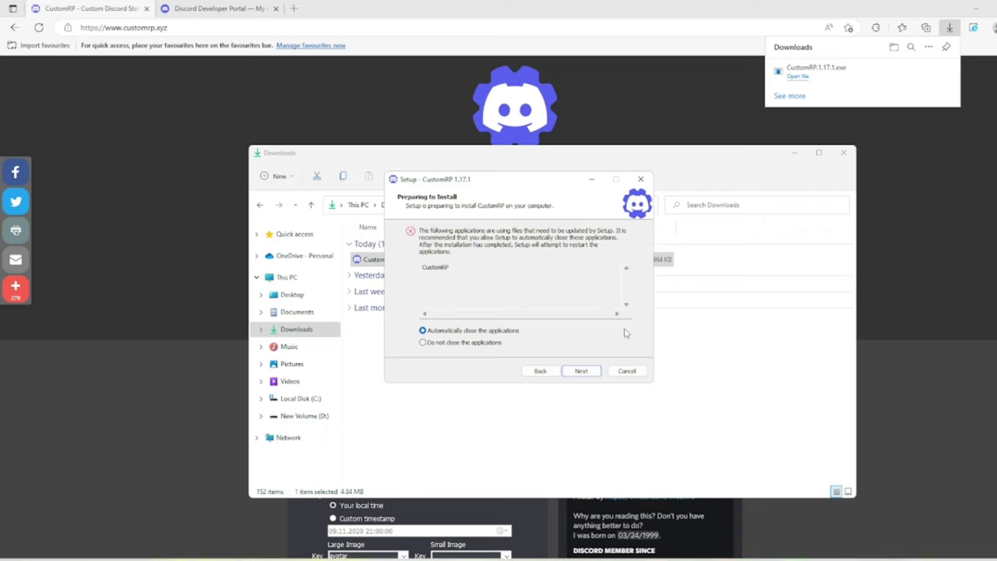
pyautogui.click(583, 372)
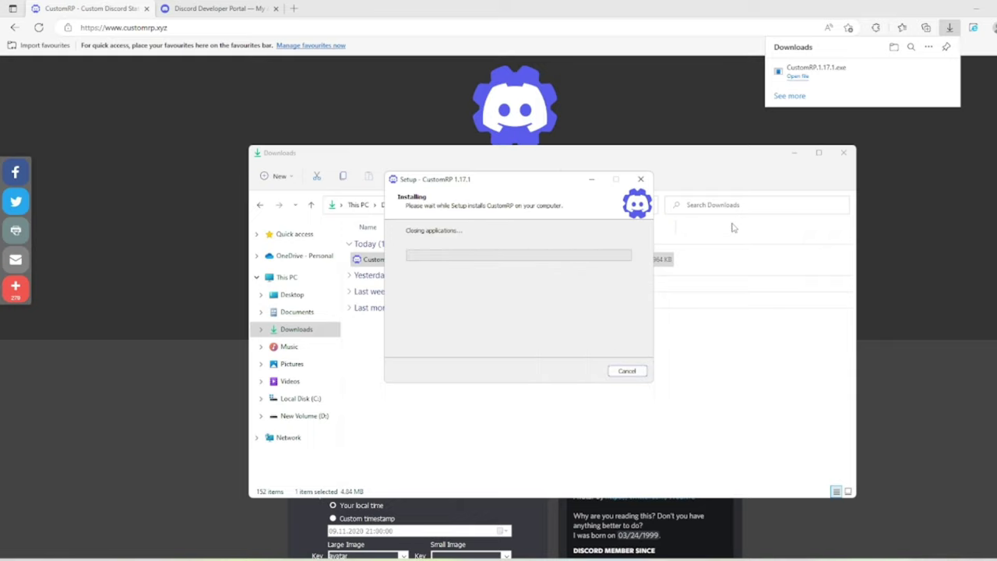
# Switch to the Discord Developer Portal in Microsoft Edge, open the Test bot application and copy its application ID.
pyautogui.moveTo(678, 560)
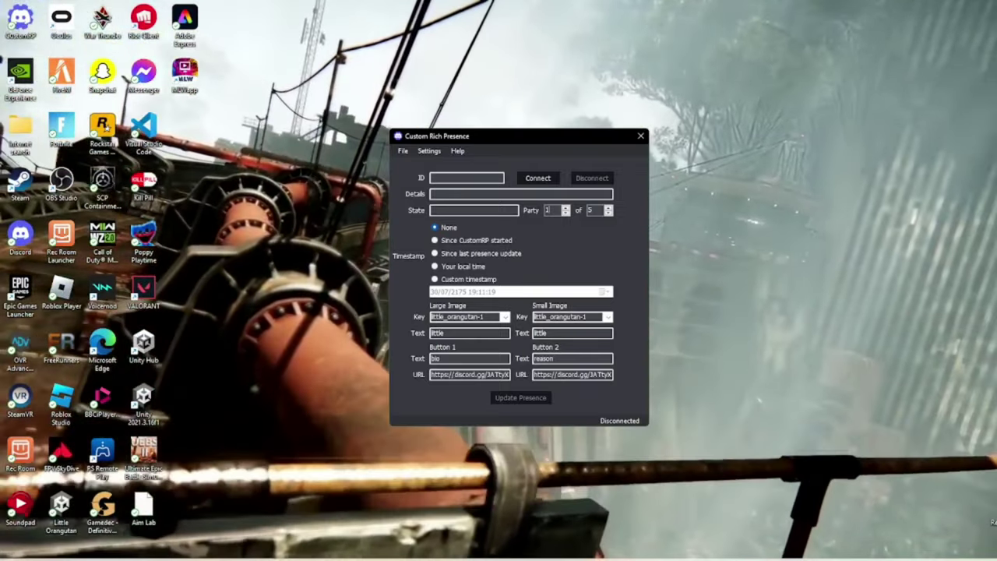
pyautogui.moveTo(678, 560)
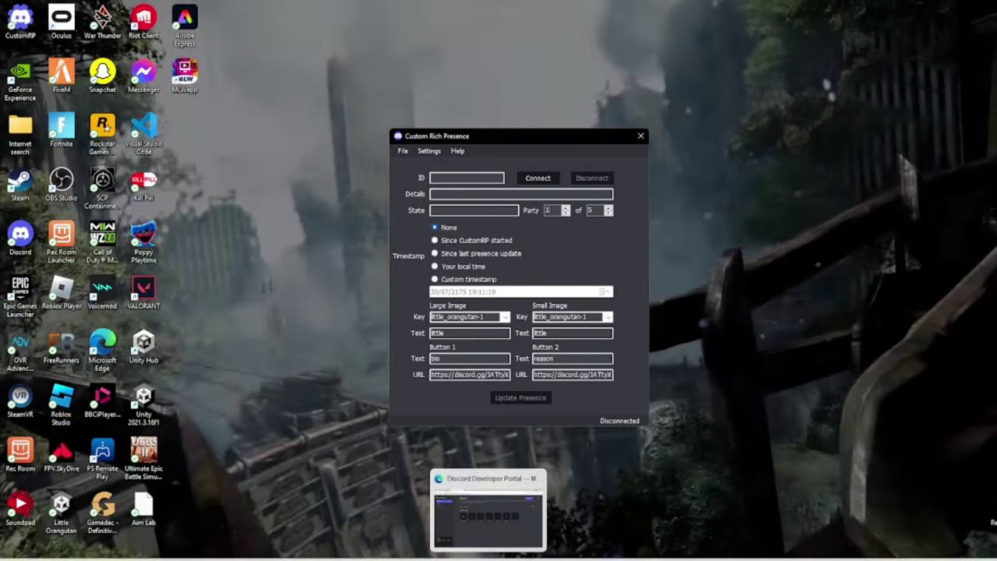
pyautogui.click(484, 555)
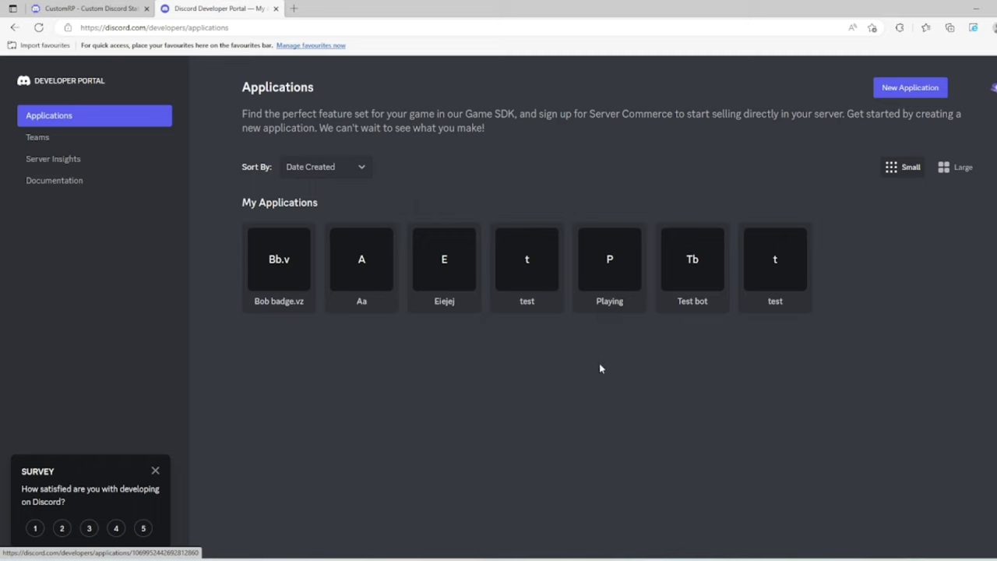
pyautogui.click(677, 283)
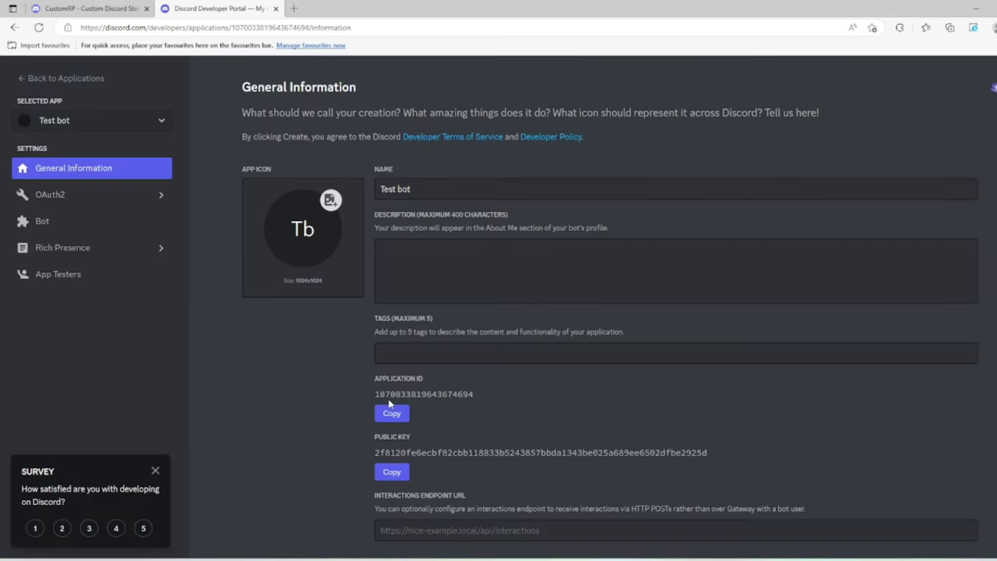
pyautogui.click(396, 414)
pyautogui.click(401, 416)
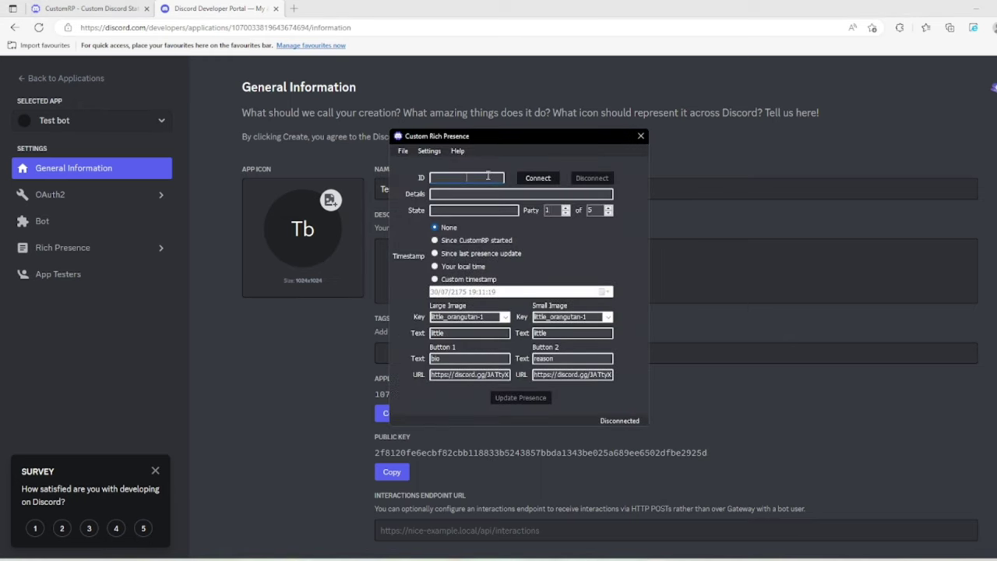
# In CustomRP, paste the copied application ID and fill in "testing" as the details and "working" as the state.
pyautogui.hotkey('ctrl', 'v')
pyautogui.click(516, 196)
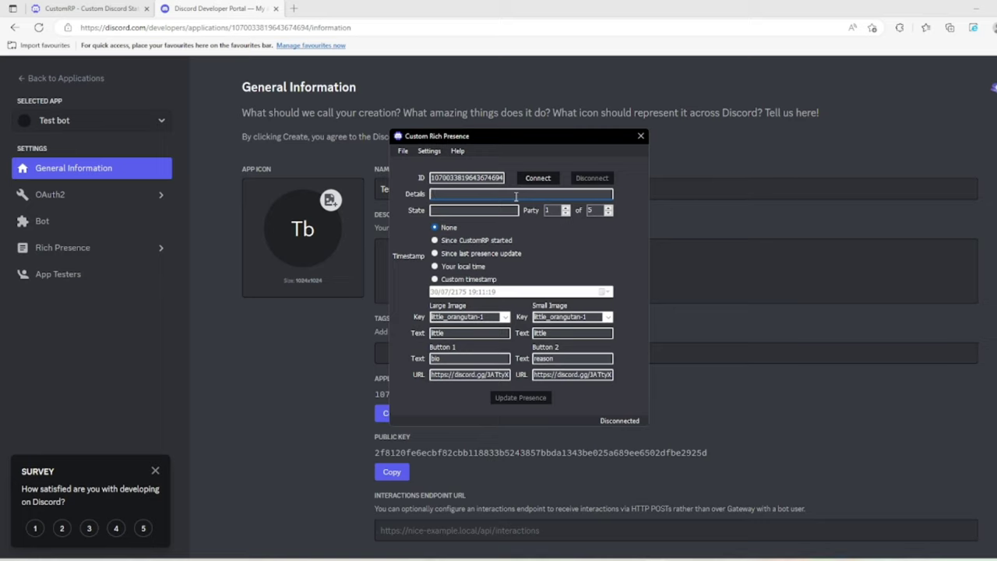
pyautogui.write('testing')
pyautogui.click(448, 210)
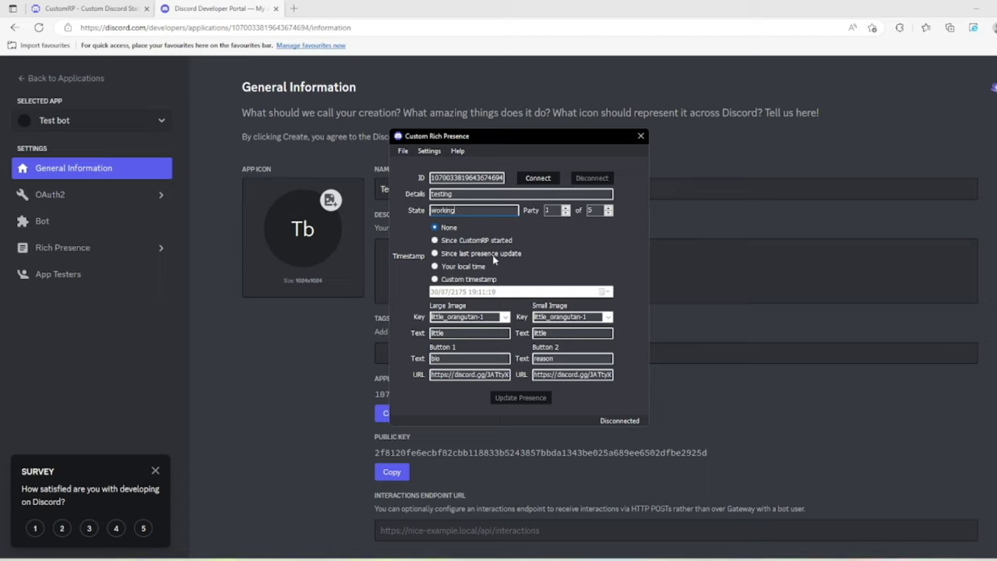
# Set the party to 5 of 50 with the local time as timestamp, and connect the presence.
pyautogui.click(435, 267)
pyautogui.click(537, 176)
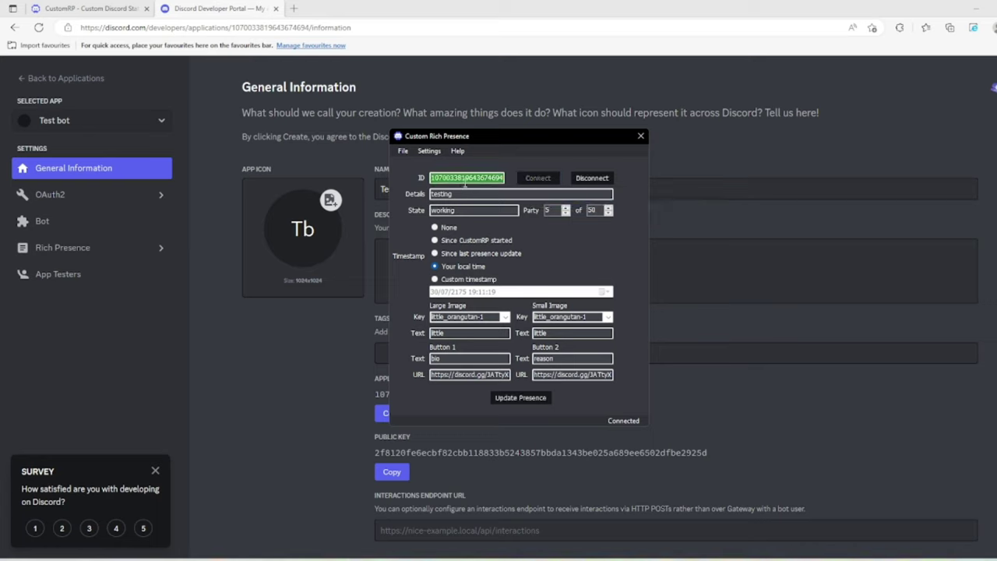
pyautogui.moveTo(596, 143); pyautogui.dragTo(716, 240)
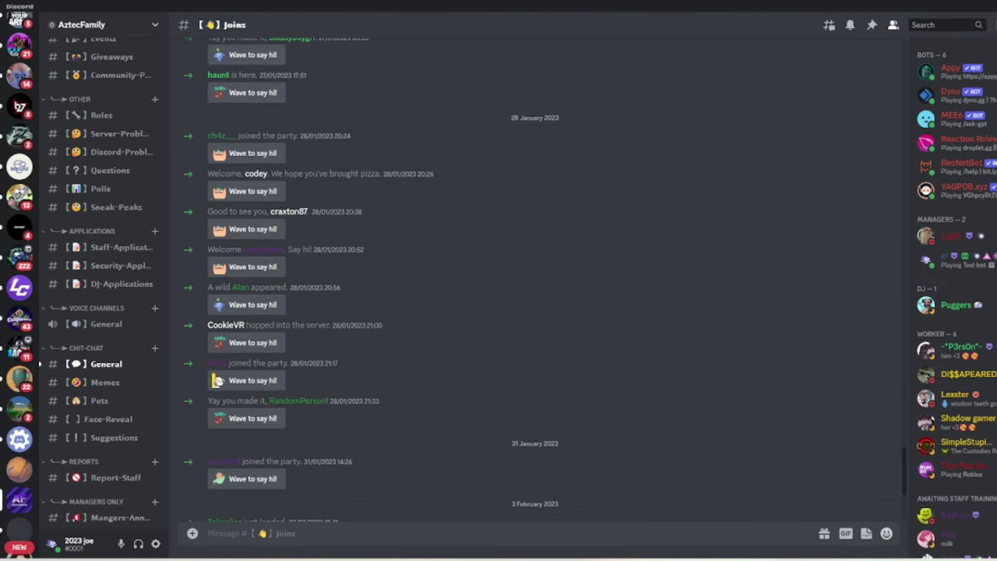
# Switch to Discord and open your own profile from the member list to check the custom presence.
pyautogui.click(931, 261)
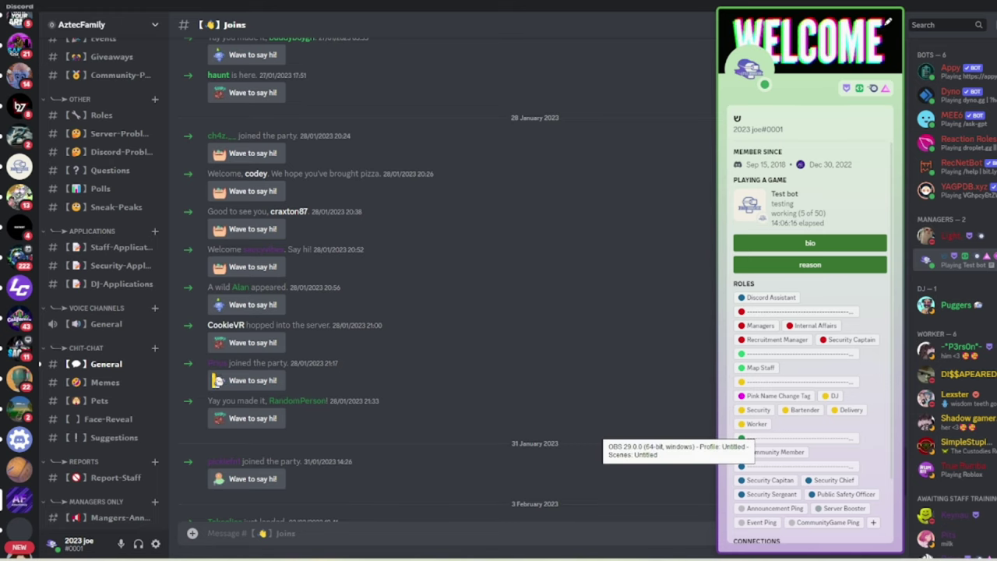
pyautogui.click(759, 235)
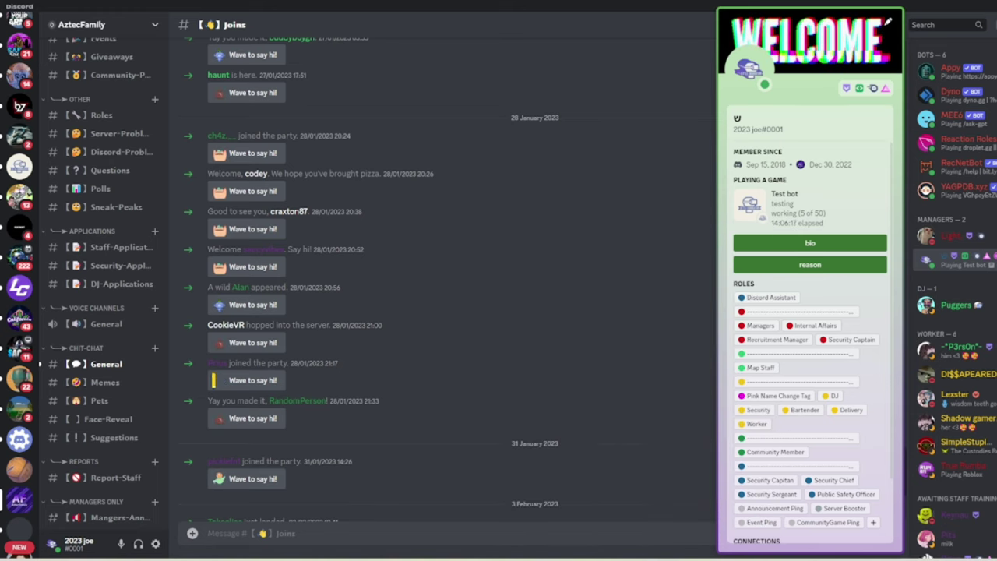
pyautogui.click(663, 257)
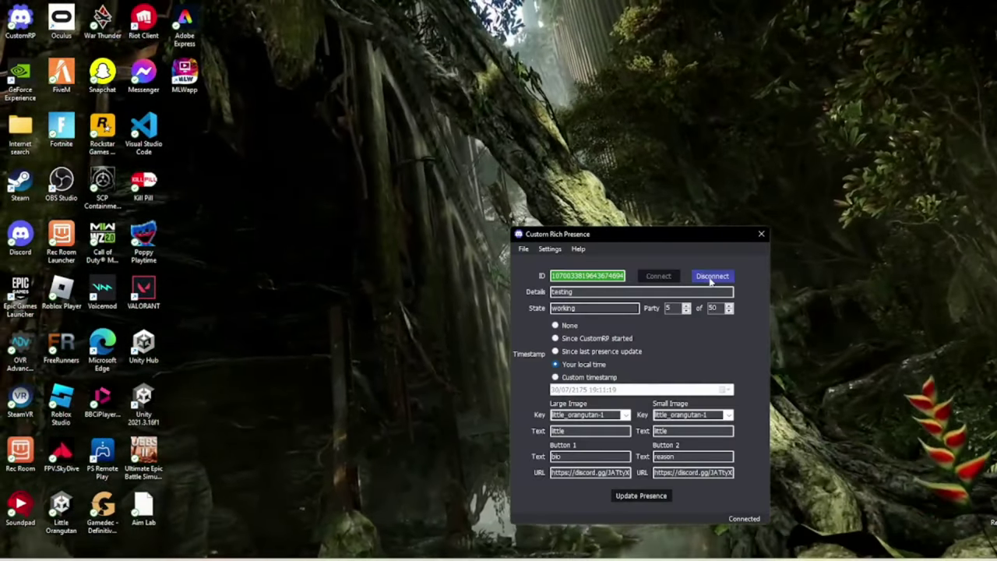
# Switch back to CustomRP and disconnect the rich presence.
pyautogui.click(711, 278)
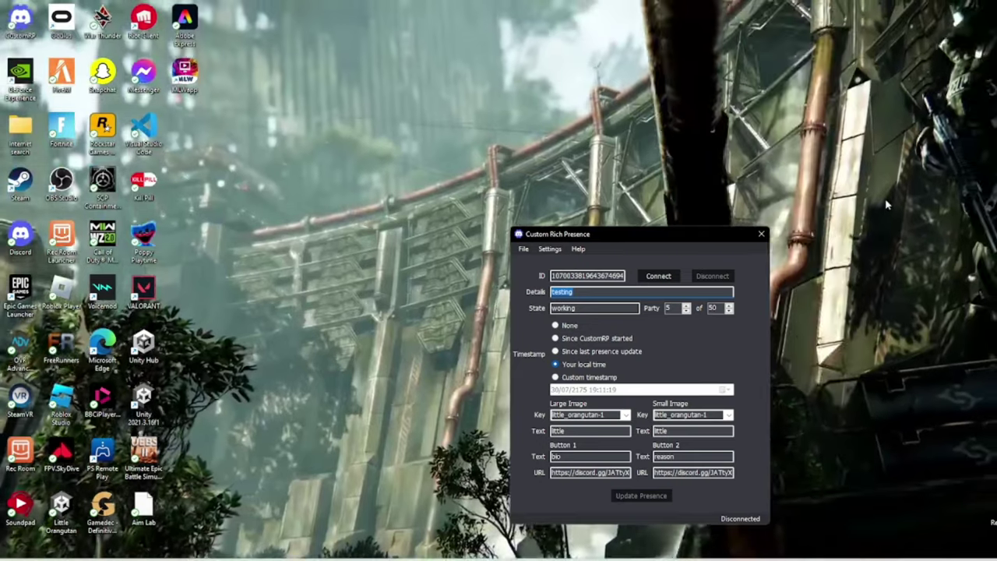